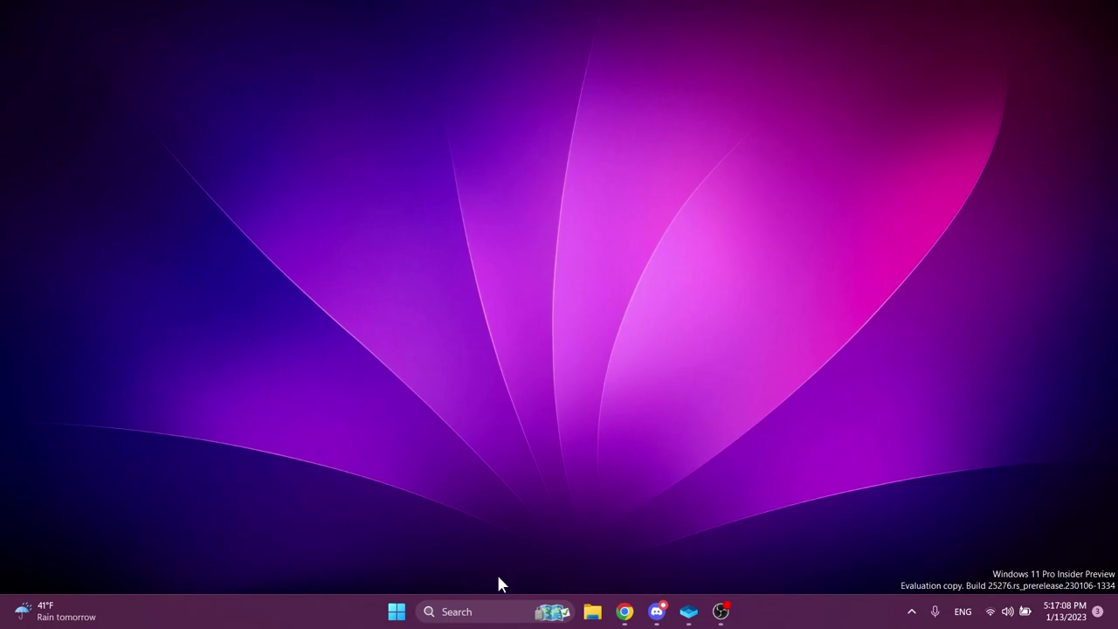
Open the Windows Features list and check that Hyper-V and Windows Sandbox are enabled, leaving the selections as they are
left_click(493, 612)
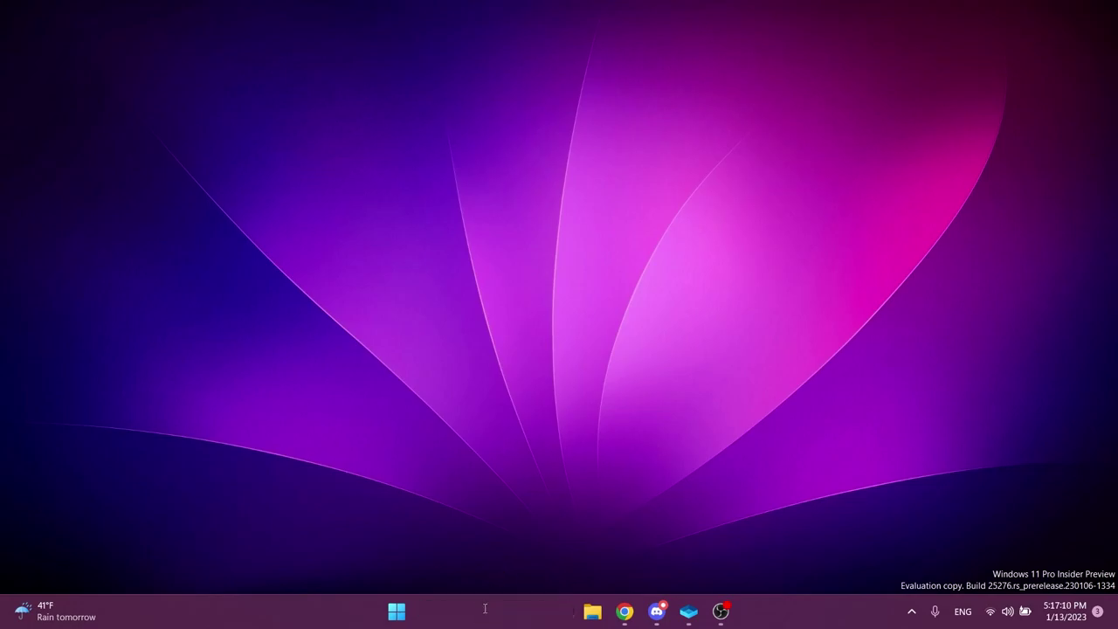
type("turn")
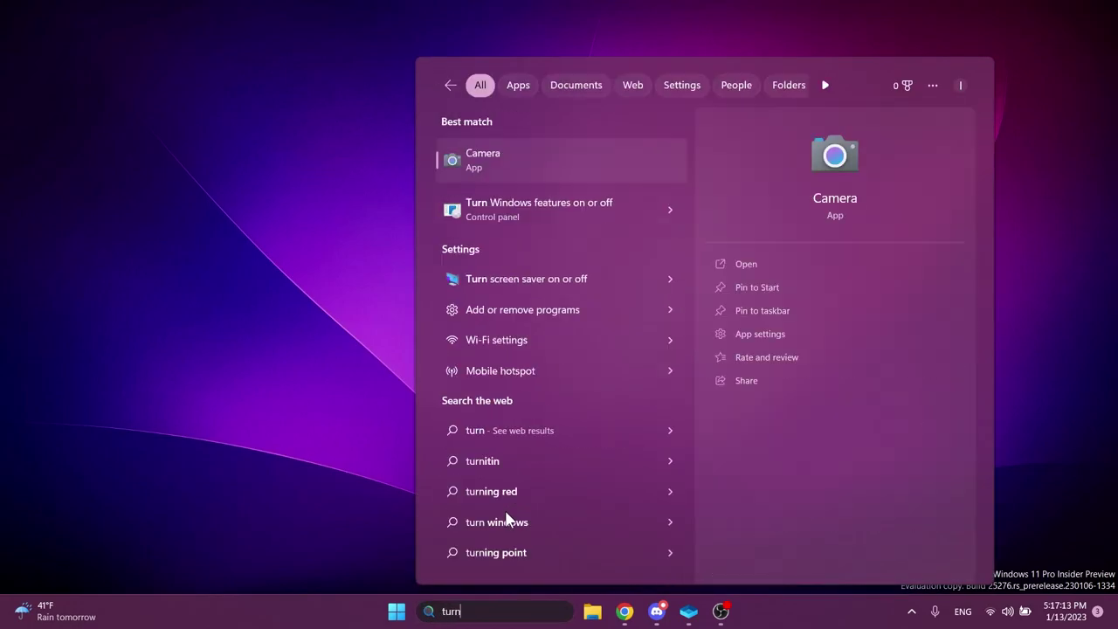
left_click(546, 209)
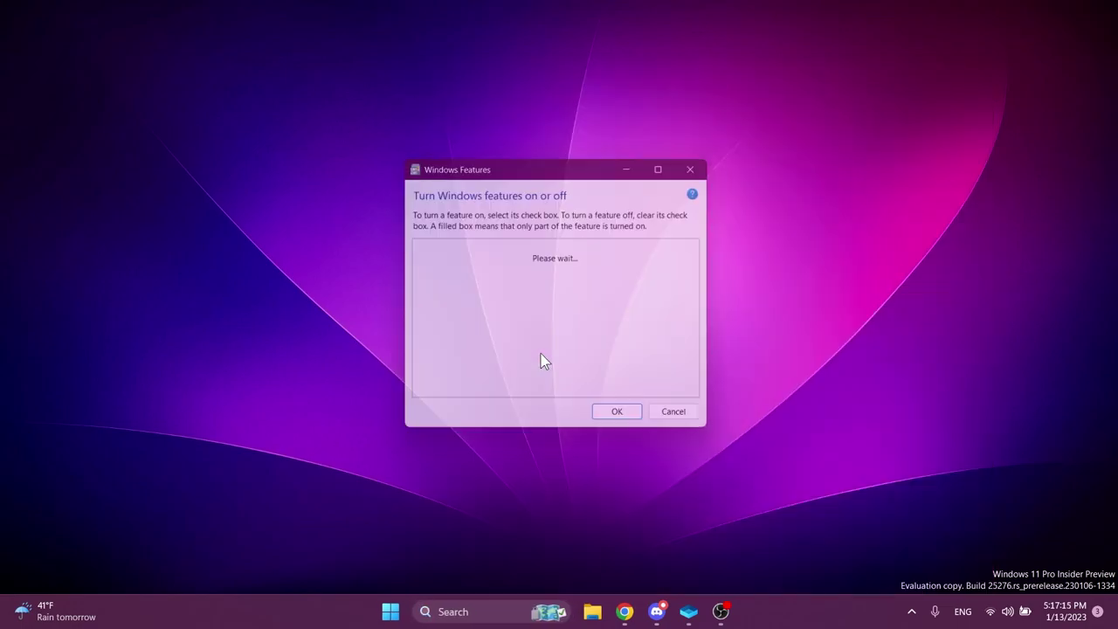
scroll(540, 361, "down", 1)
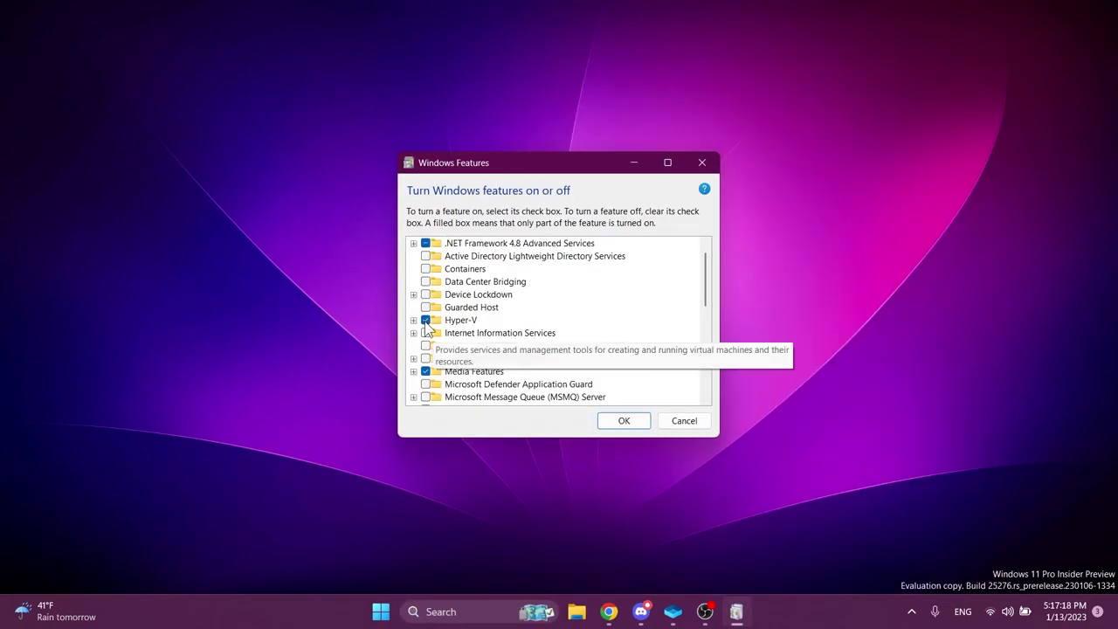
scroll(463, 325, "down", 7)
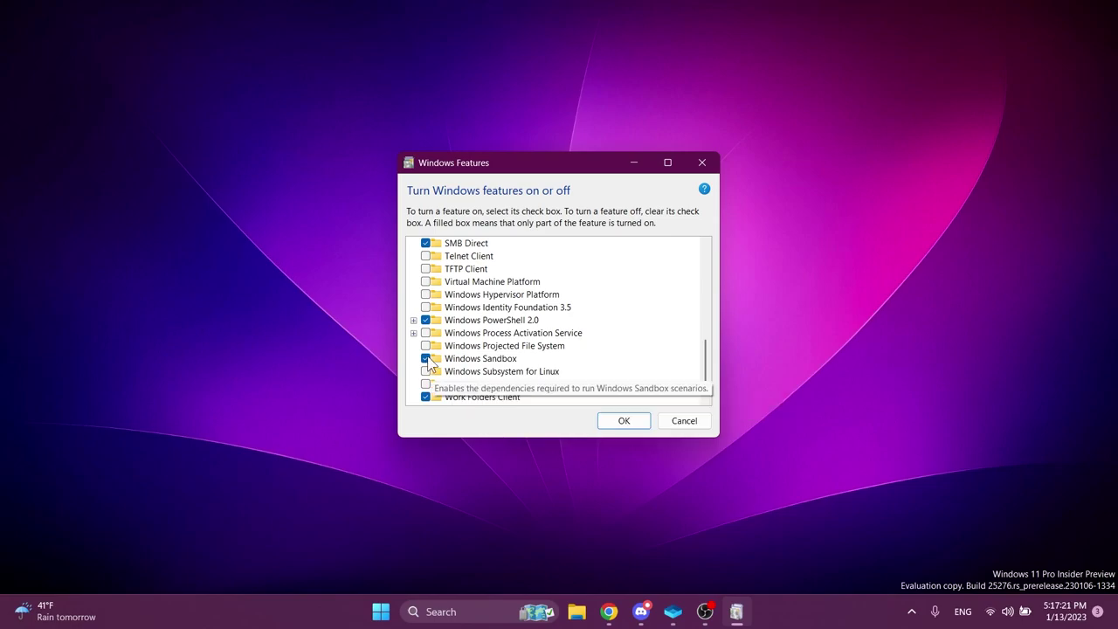
left_click(704, 169)
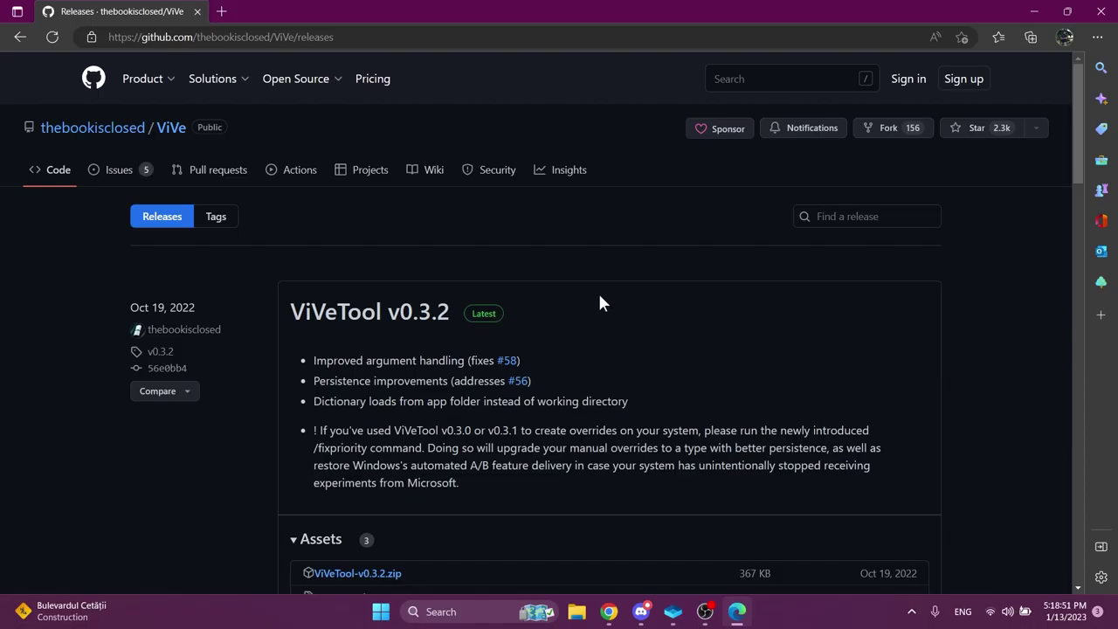
Open the ViVeTool-v0.3.2 archive in Downloads and choose C:\Users\WDAGUtilityAccount as the destination for extracting all its files
scroll(599, 302, "down", 1)
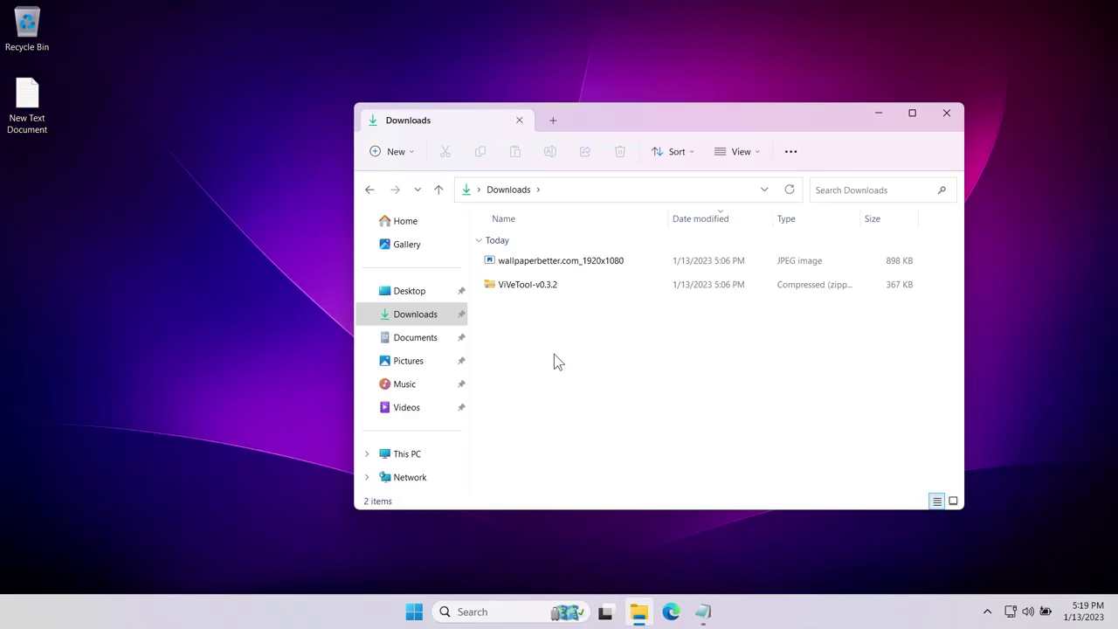
double_click(519, 286)
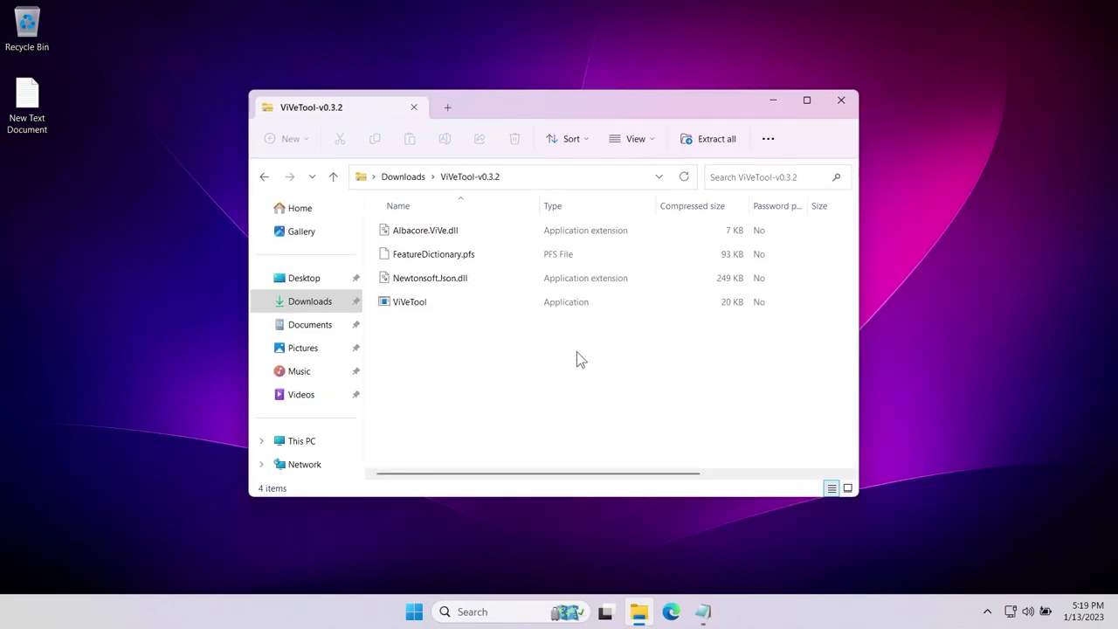
left_click(724, 142)
left_click(706, 240)
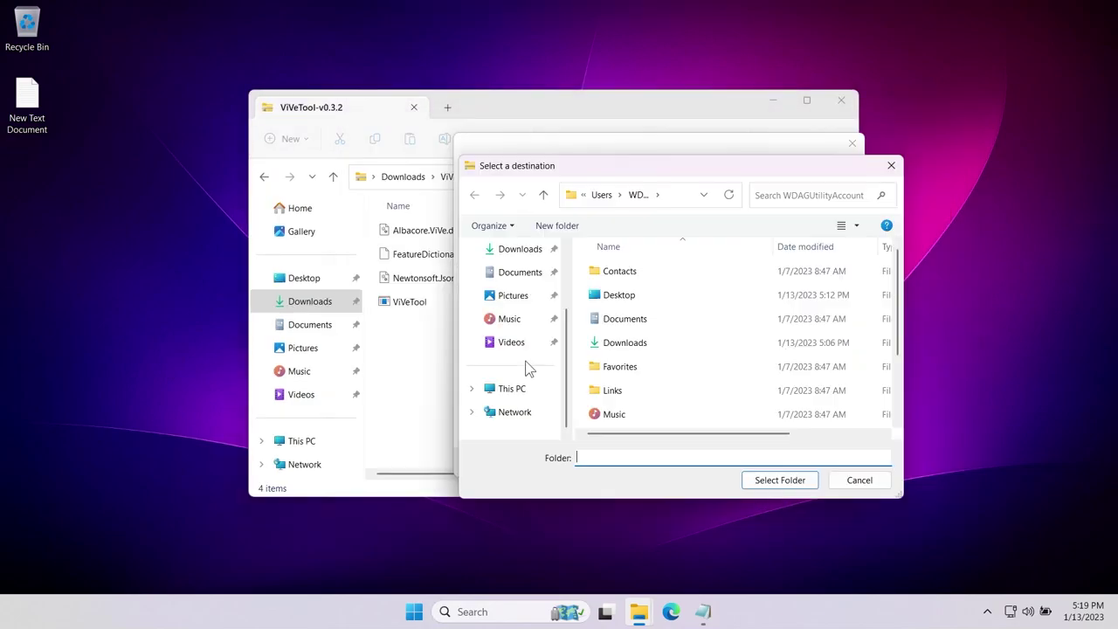
left_click(516, 393)
double_click(661, 302)
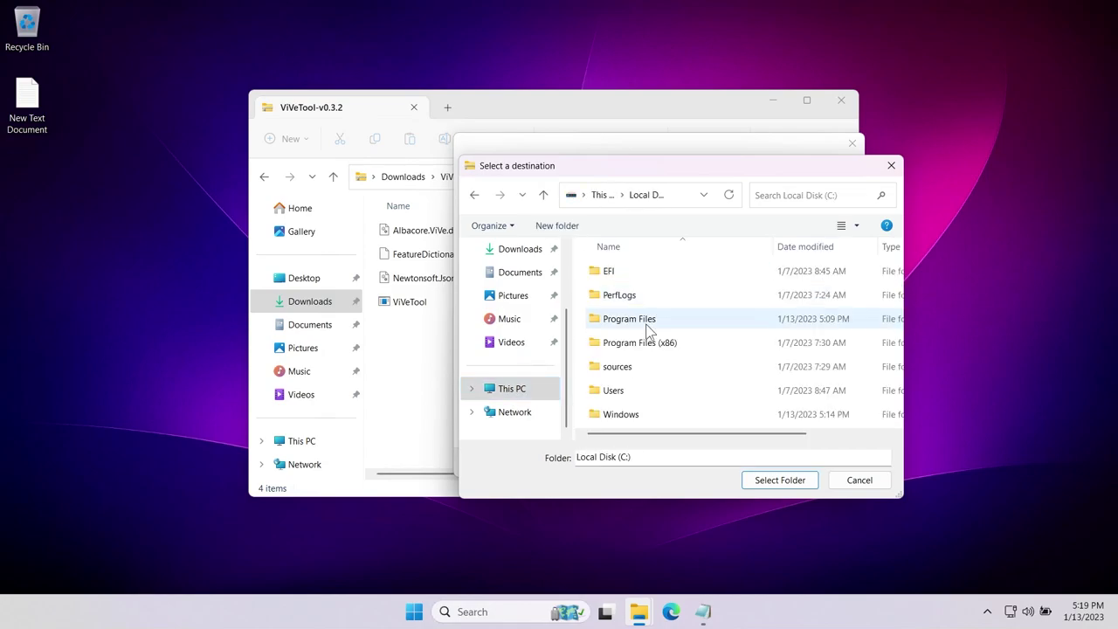
double_click(634, 390)
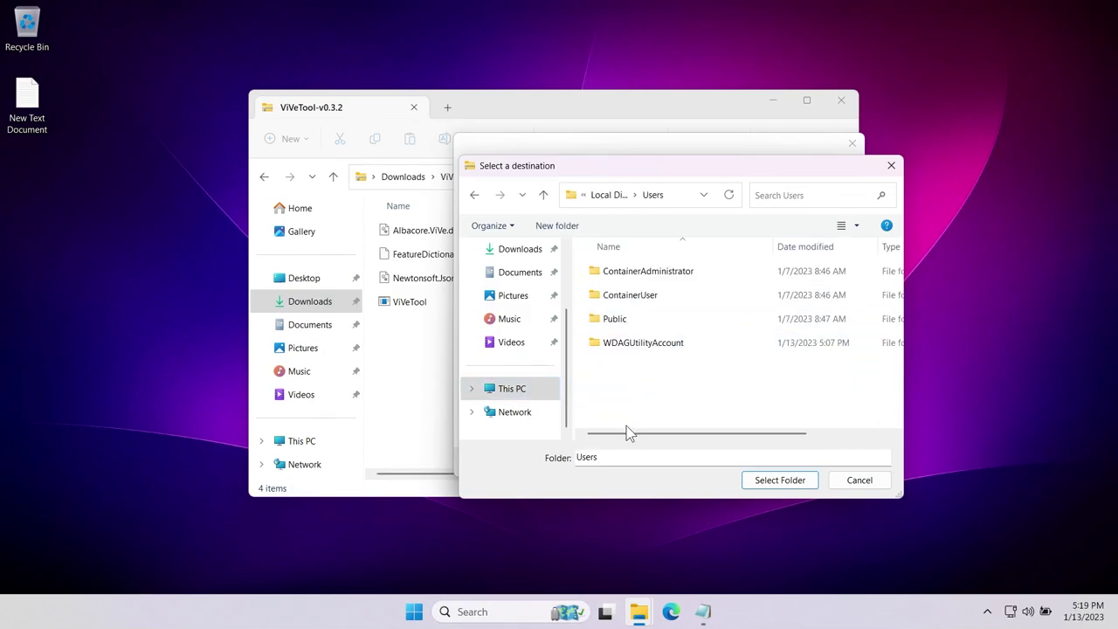
double_click(643, 342)
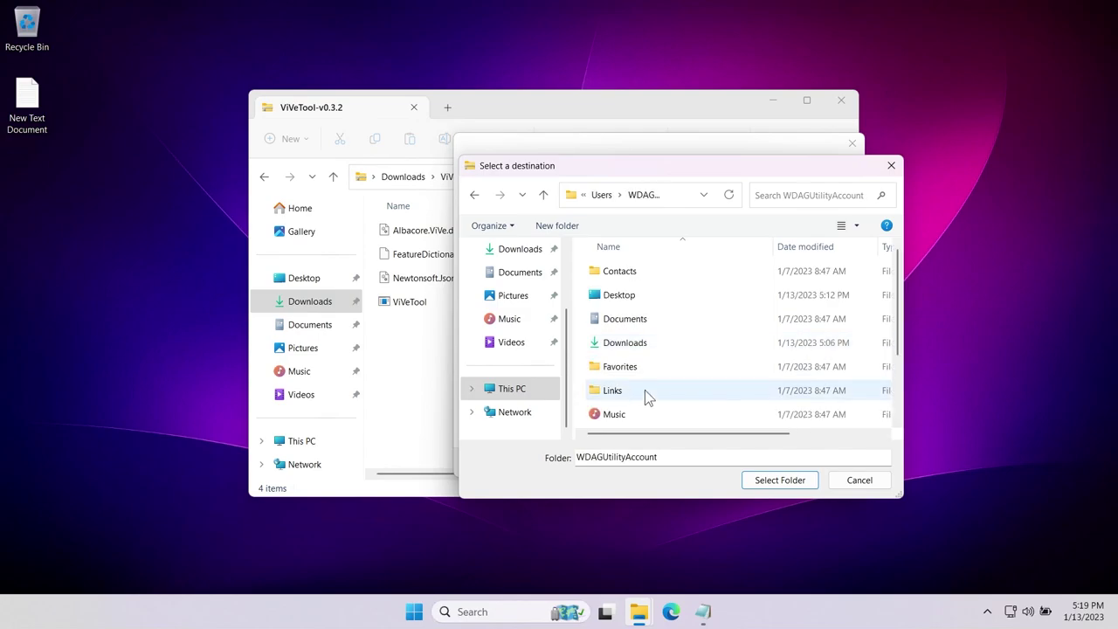
key("BackSpace")
left_click(779, 482)
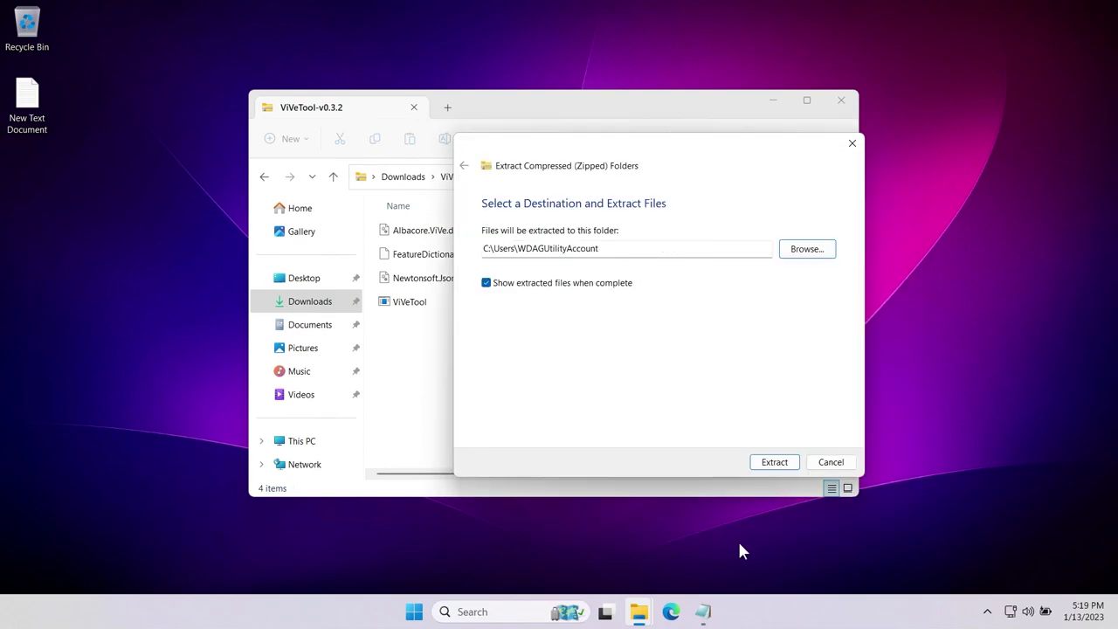
Extract the ViVeTool files to the chosen folder and close the extracted folder's window
left_click(775, 462)
left_click(309, 240)
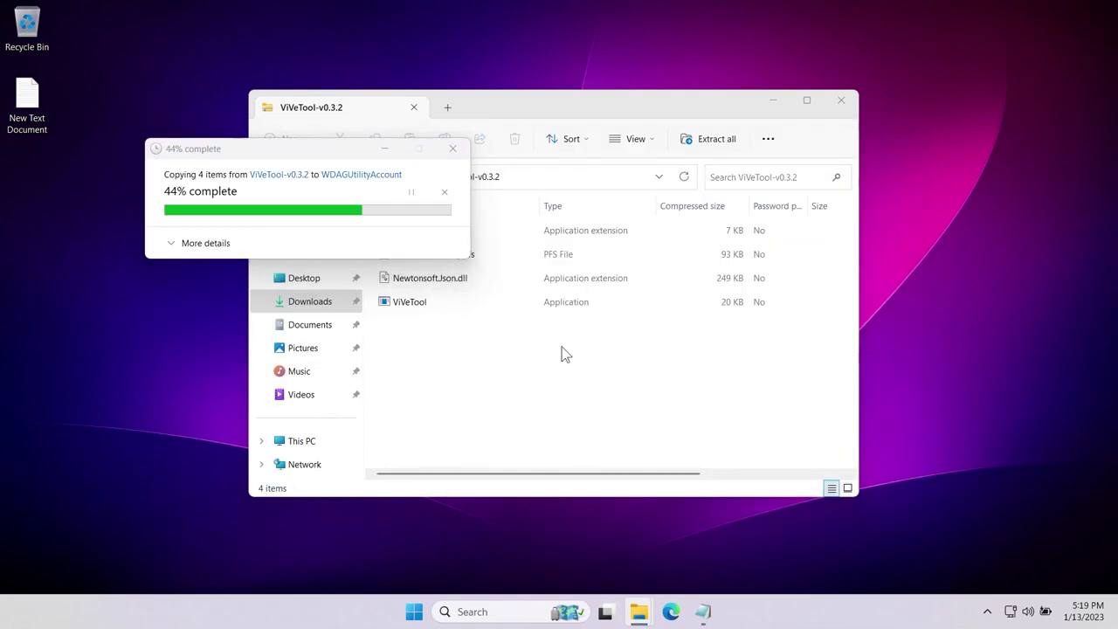
left_click(859, 118)
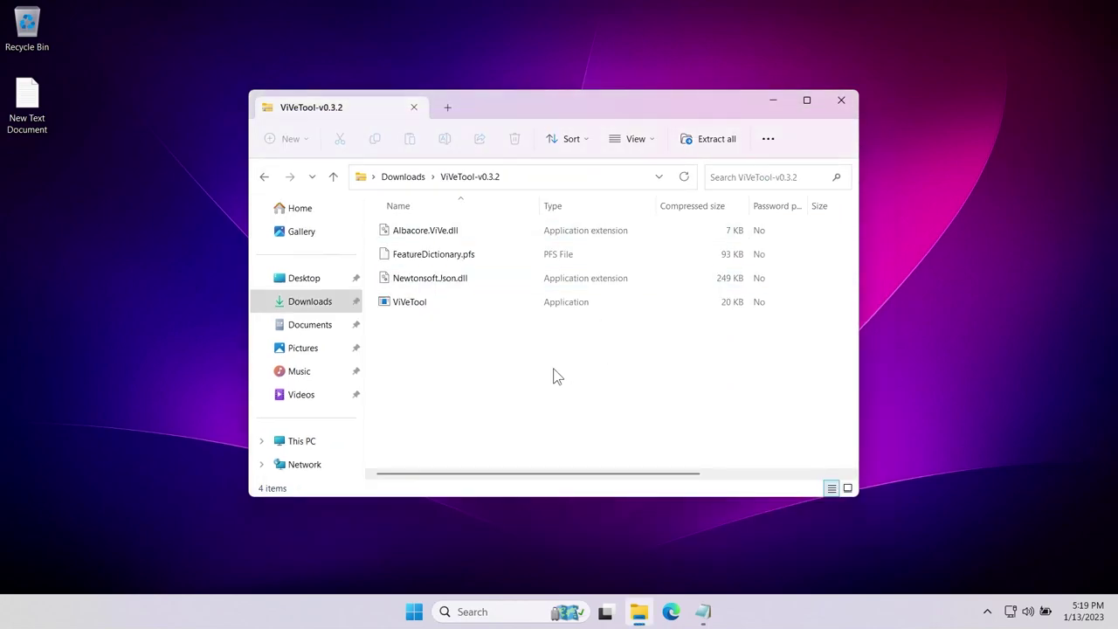
Search for cmd and open Command Prompt as administrator
key("super+s")
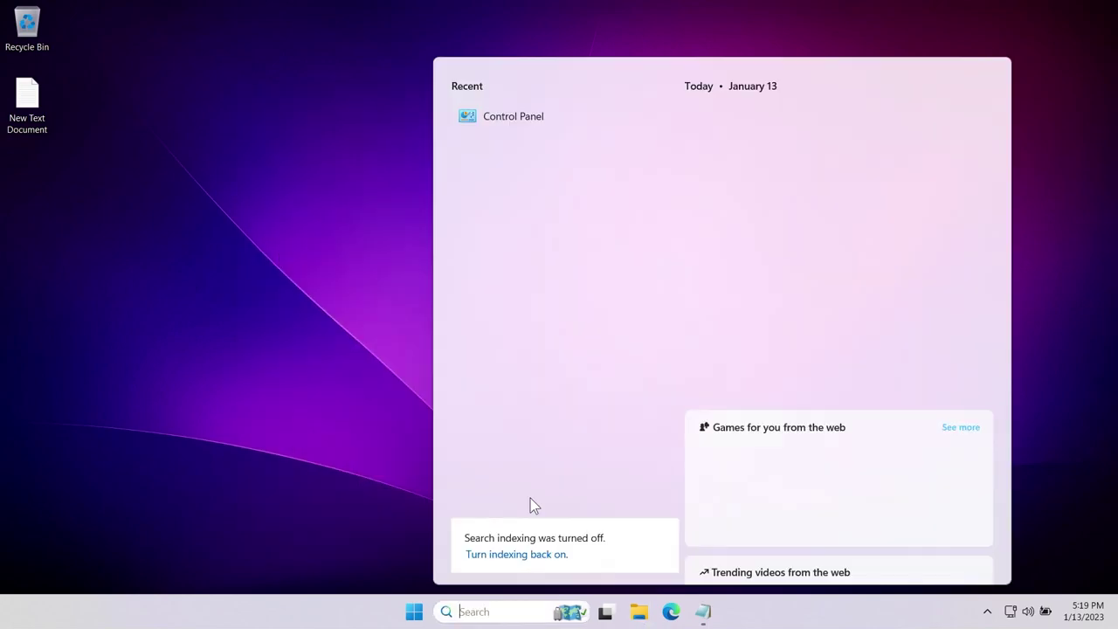
type("cmd")
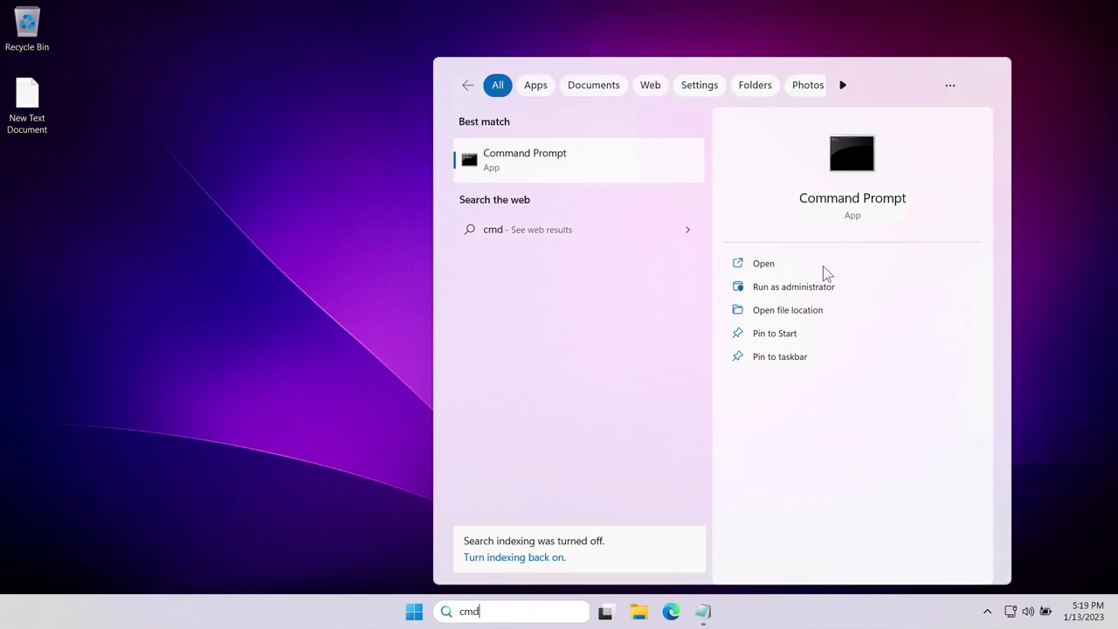
left_click(803, 286)
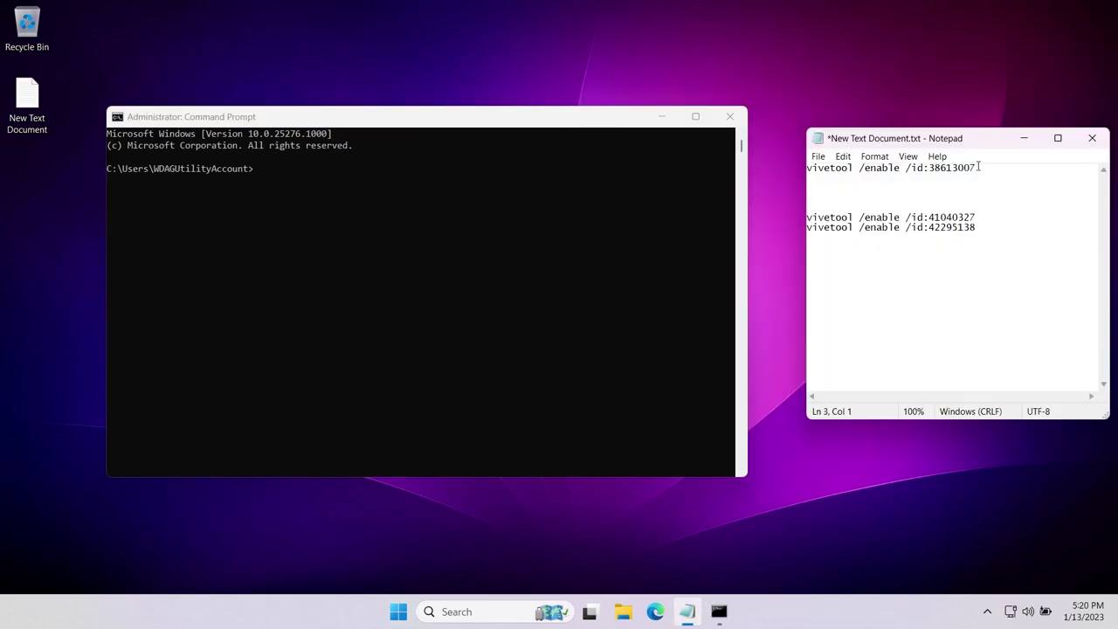
Copy the first command from the Notepad file and run "vivetool /enable /id:38613007" in Command Prompt
left_click_drag(977, 167, 770, 167)
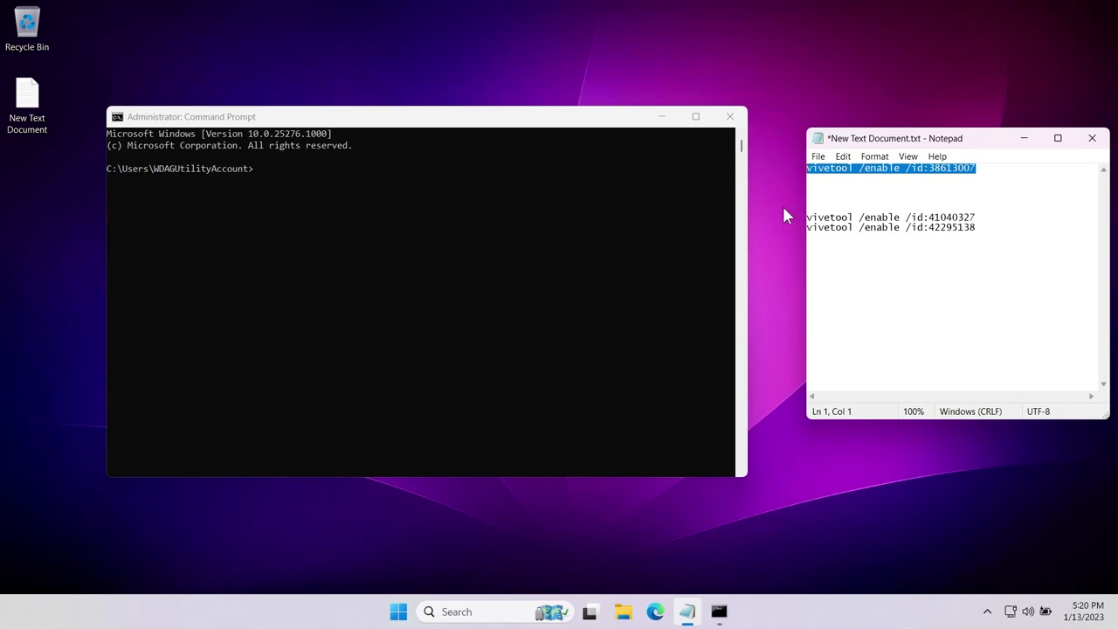
left_click(378, 251)
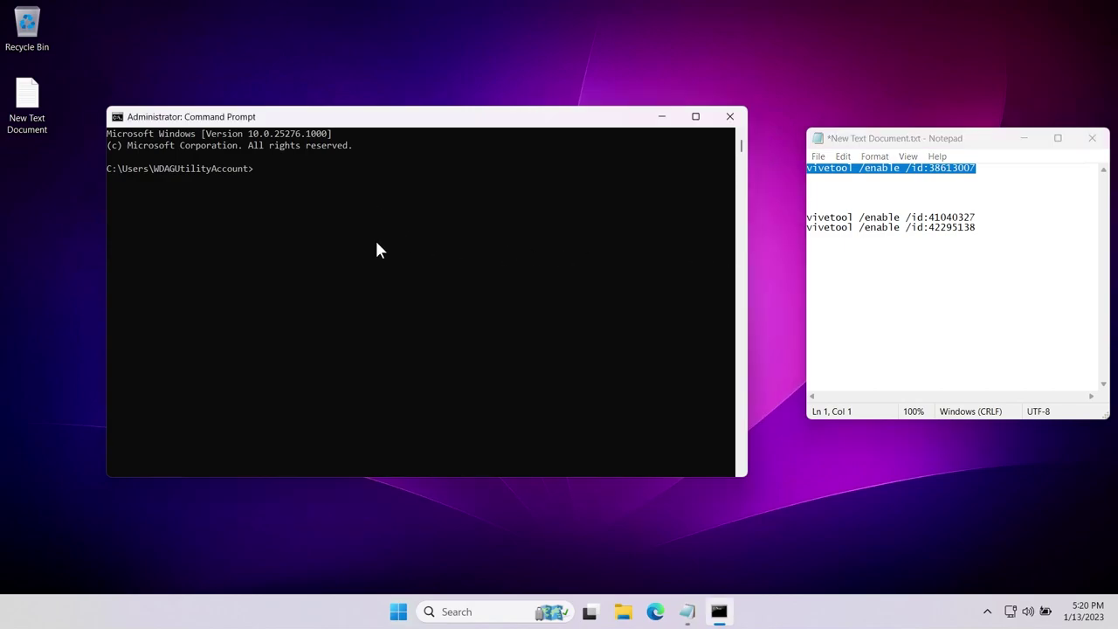
type("vivetool /enable /id:38613007")
key("Return")
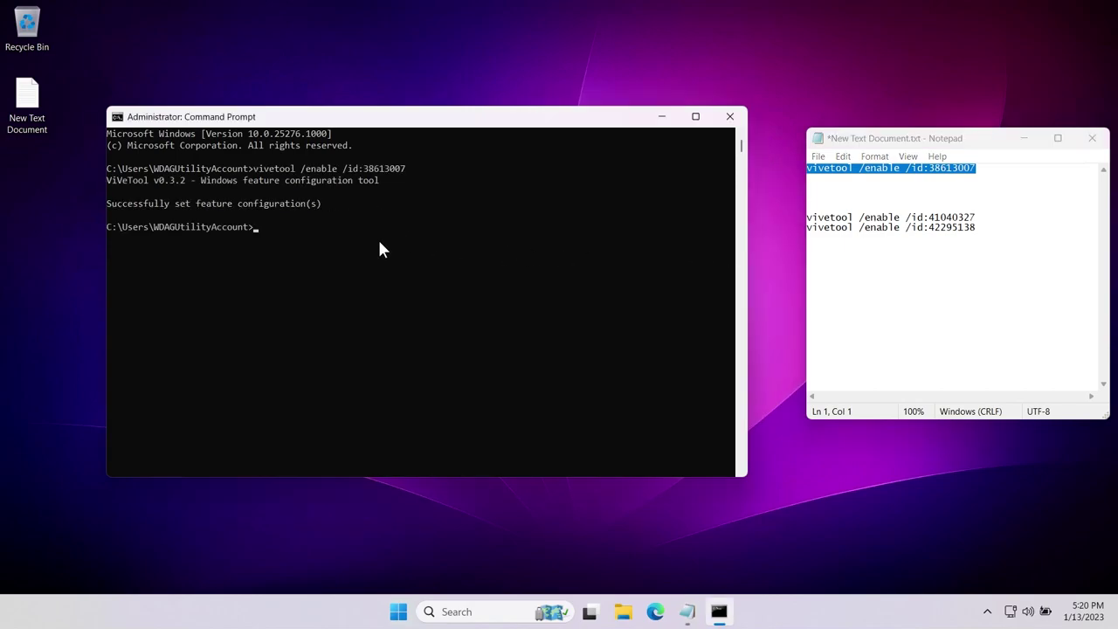
Copy the second command from the Notepad file and run "vivetool /enable /id:41040327" in Command Prompt
left_click(989, 226)
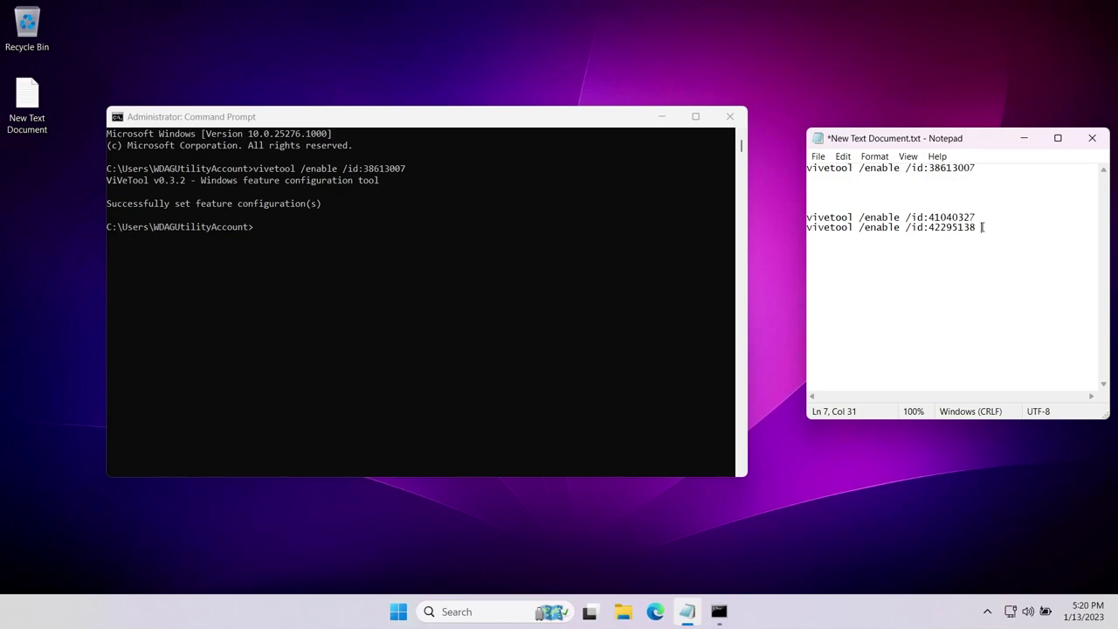
left_click_drag(987, 225, 807, 217)
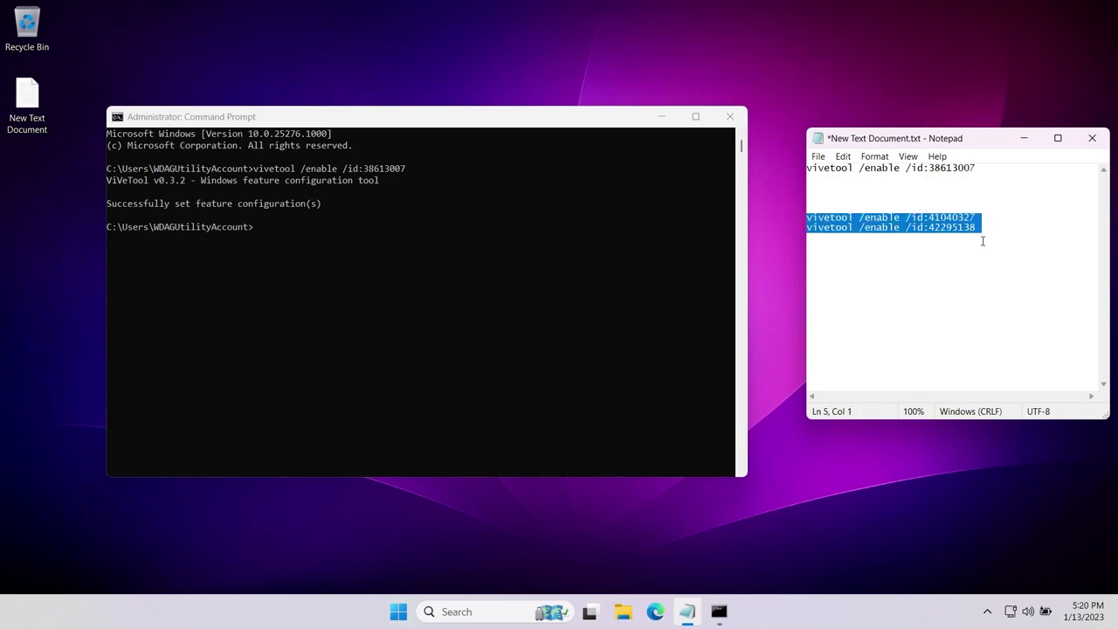
left_click(982, 270)
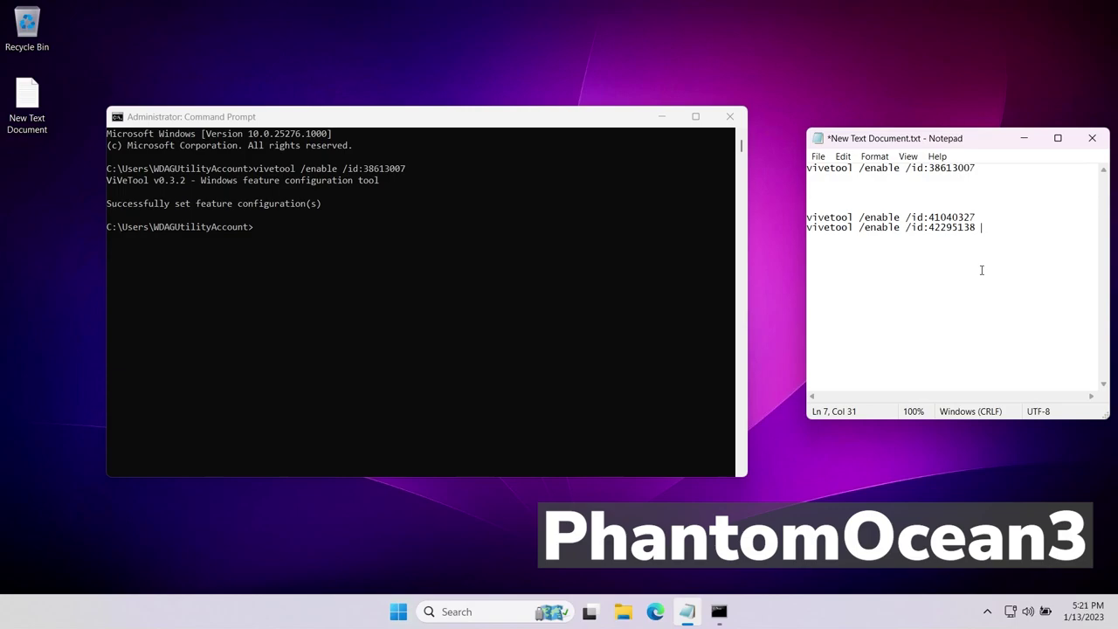
left_click(962, 250)
double_click(934, 237)
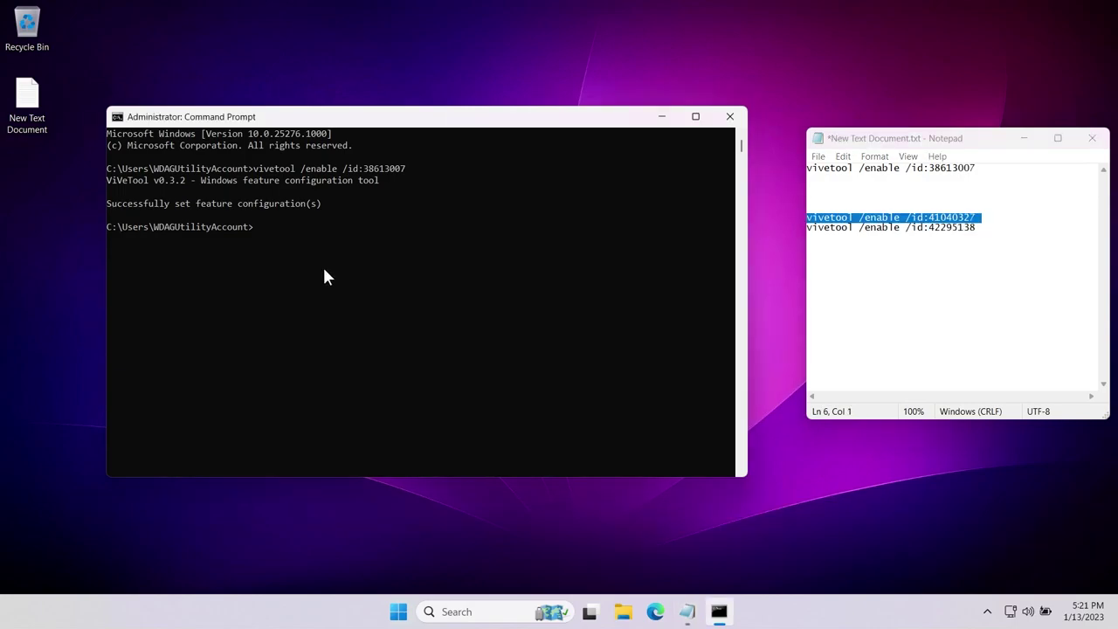
right_click(322, 266)
key("Return")
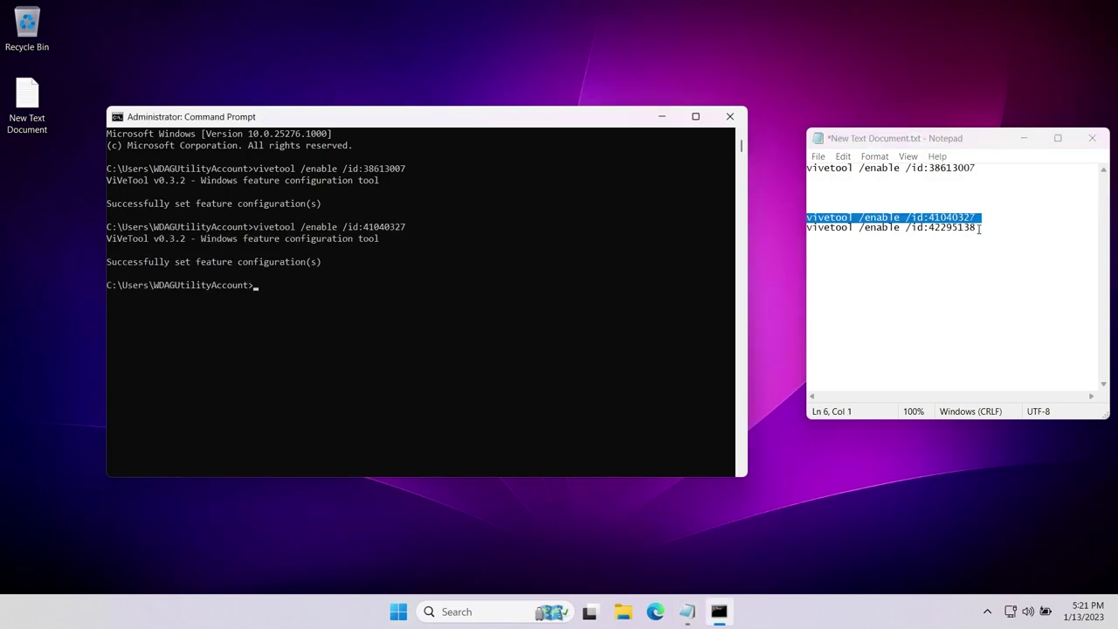
Copy and run the last Notepad command, "vivetool /enable /id:42295138", and close Command Prompt
left_click_drag(983, 227, 807, 227)
key("ctrl+c")
right_click(399, 328)
key("Return")
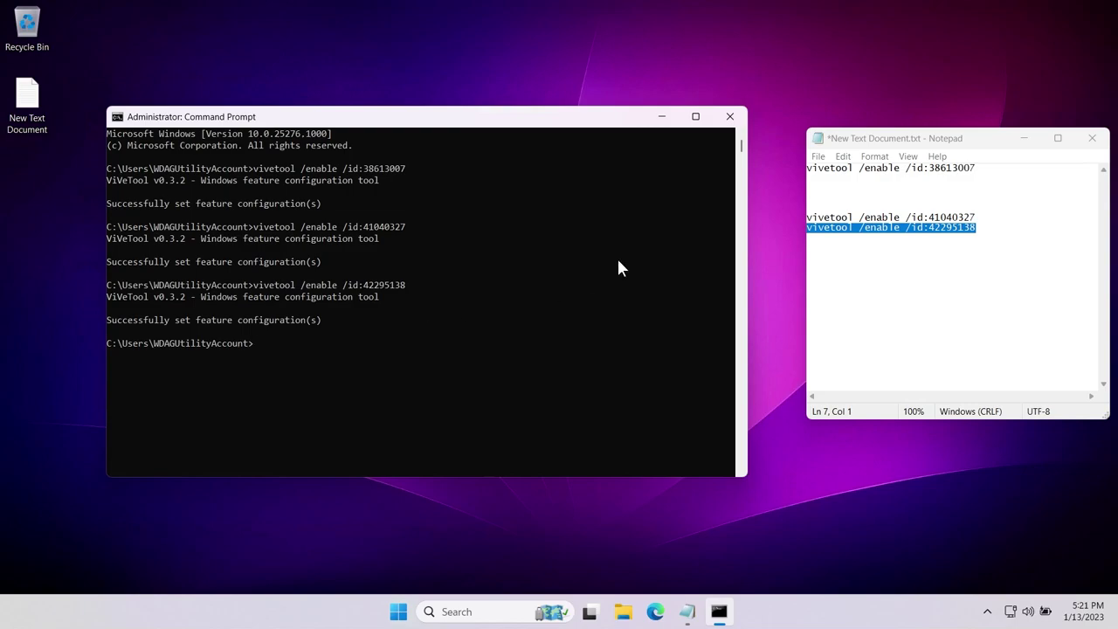
left_click(730, 116)
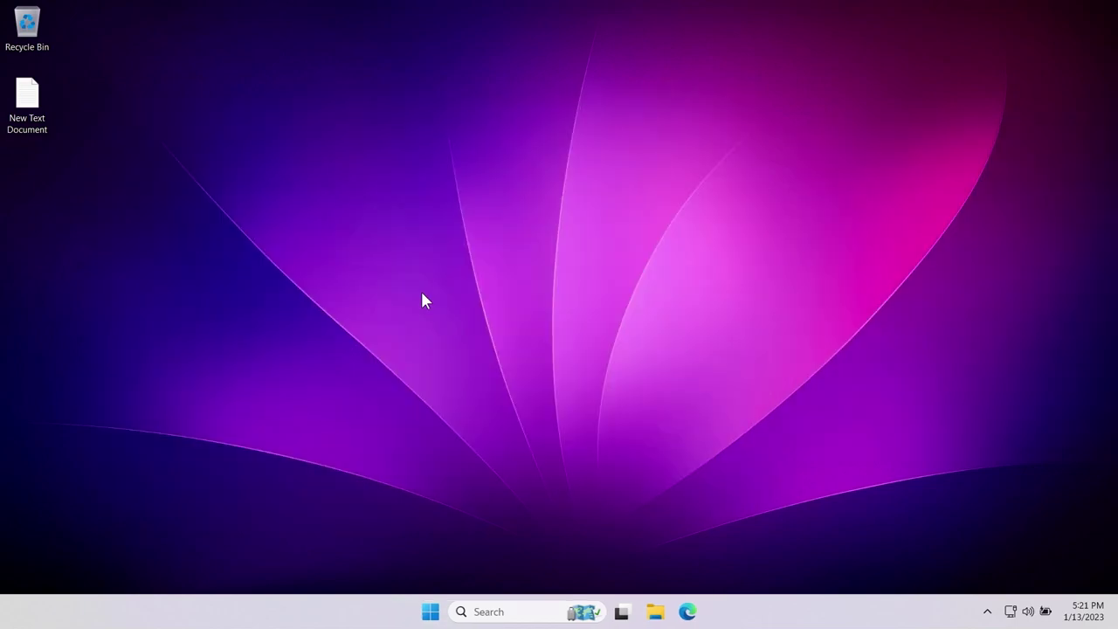
Open File Explorer on its Home page in a maximized window
right_click(431, 612)
left_click(258, 441)
left_click(655, 611)
left_click(807, 103)
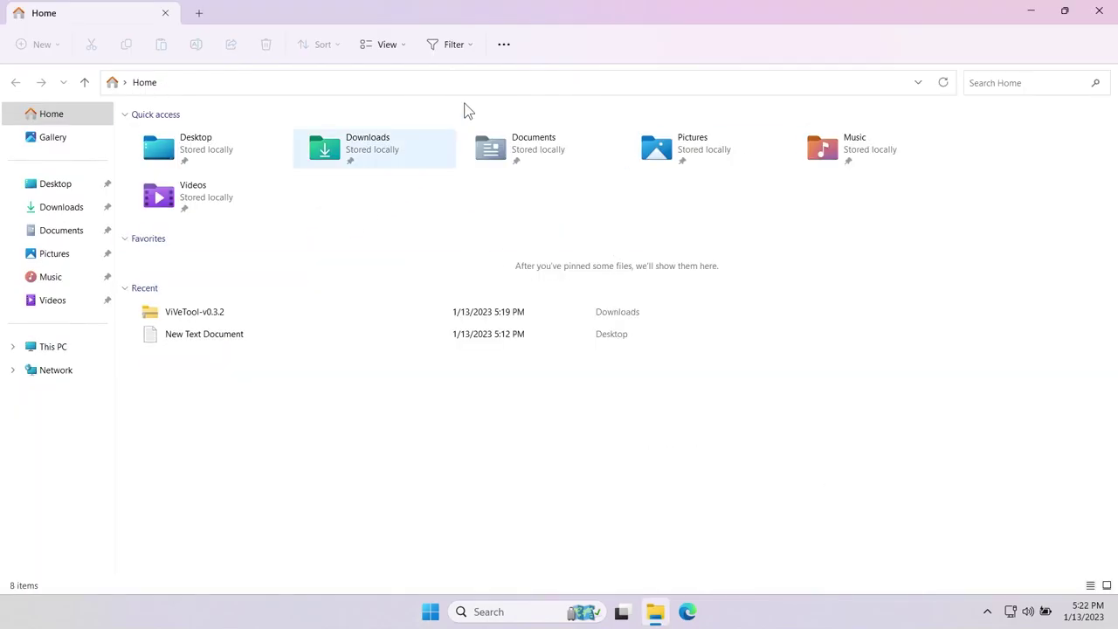
Show the details pane in File Explorer and widen it to about a third of the window
left_click(389, 47)
mouse_move(399, 296)
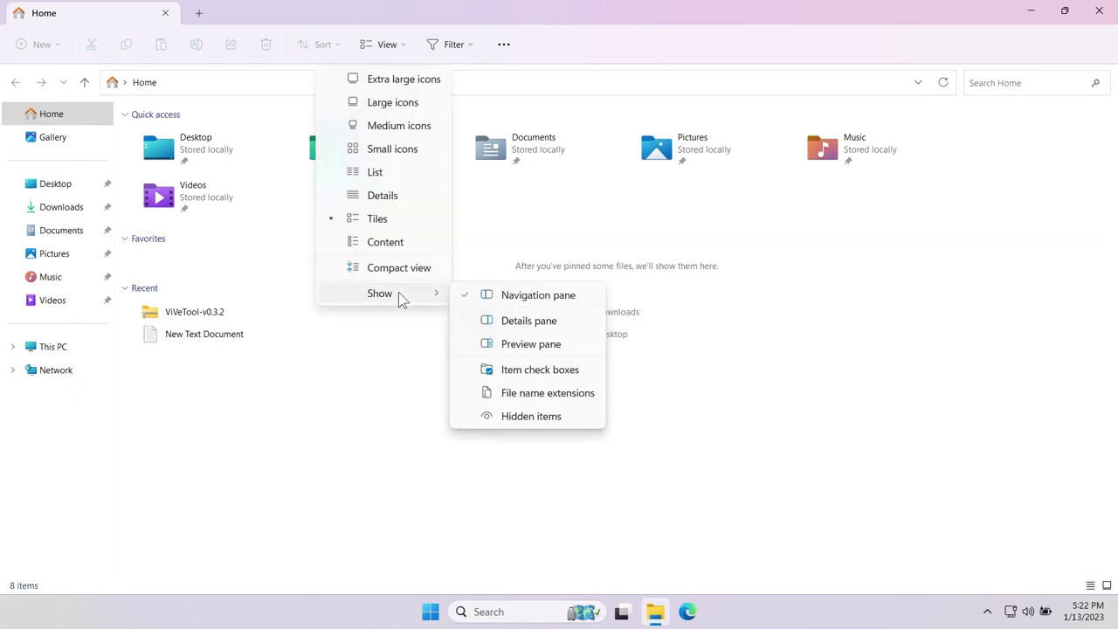
left_click(509, 321)
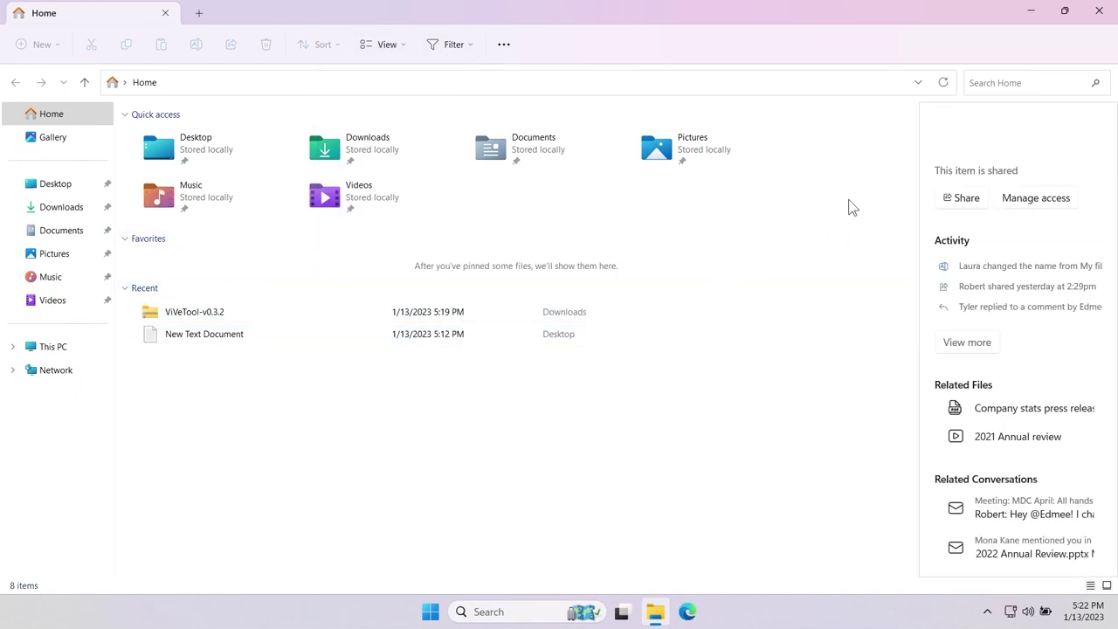
left_click_drag(916, 200, 753, 200)
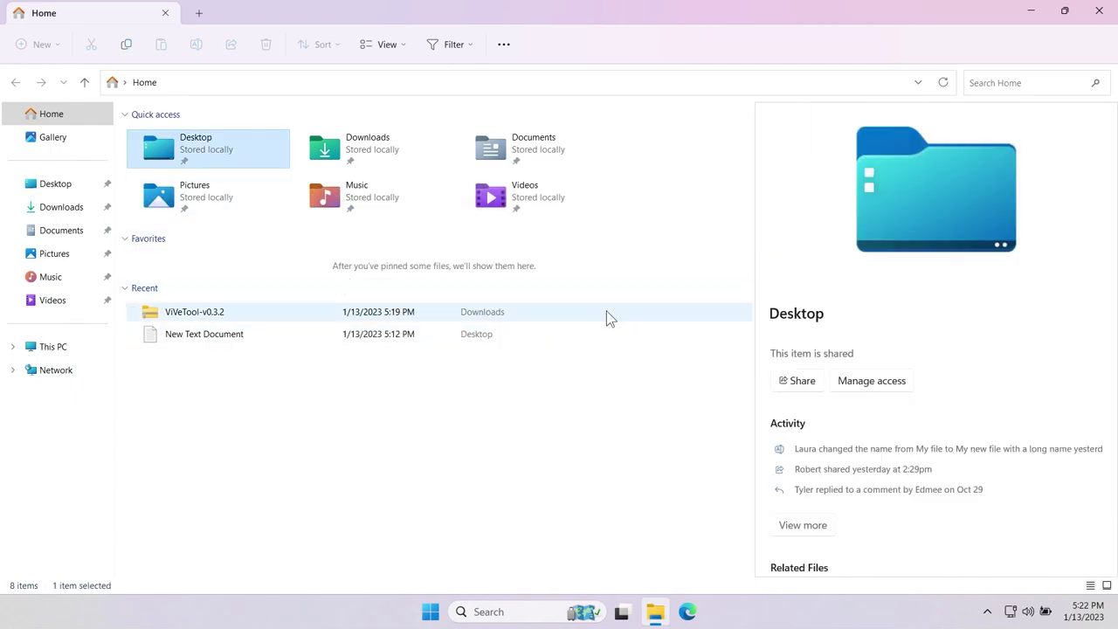
Examine the Desktop folder's information in the details pane and expand its full activity list
scroll(899, 280, "down", 2)
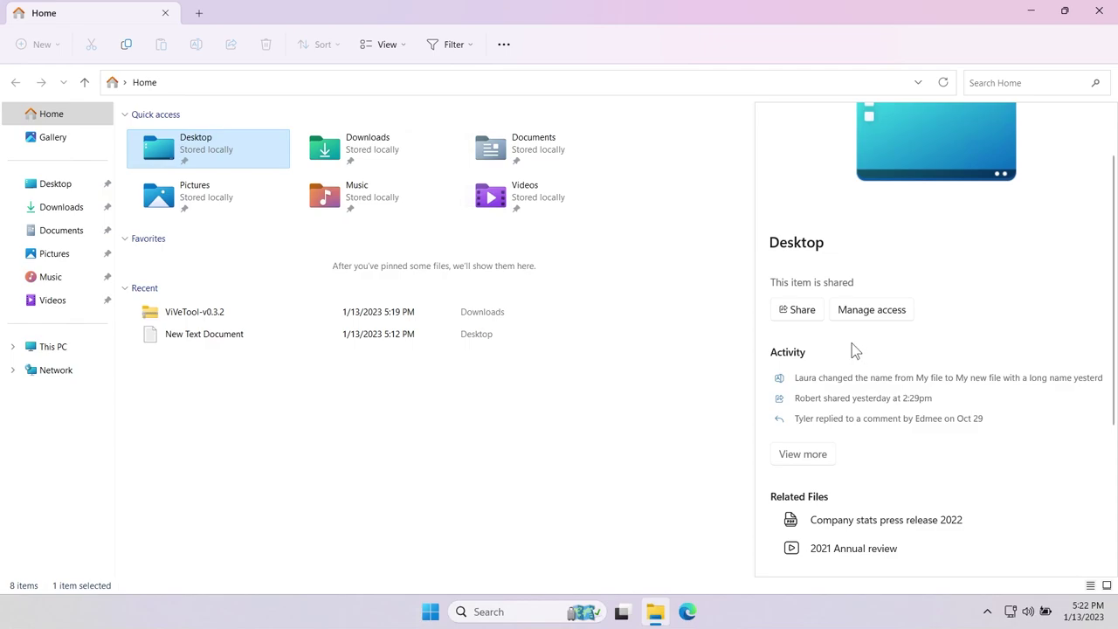
scroll(851, 352, "down", 4)
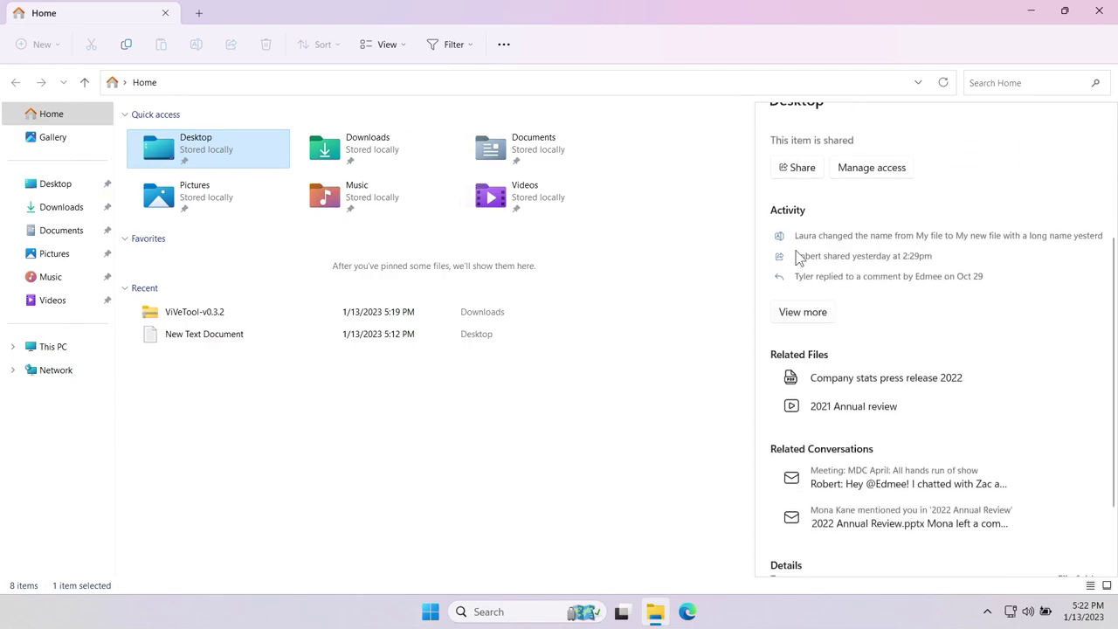
left_click(801, 312)
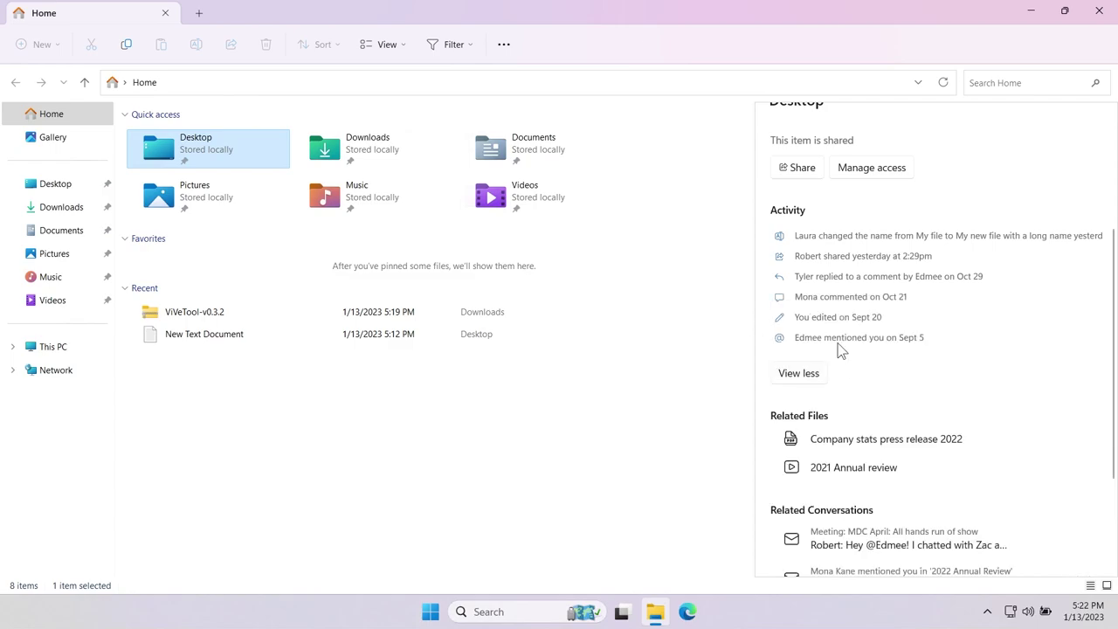
Examine the rest of the Desktop folder's details and the wallpaperbetter.com_1920x1080 image's details in Downloads, expanding the image's full activity list
scroll(830, 274, "down", 3)
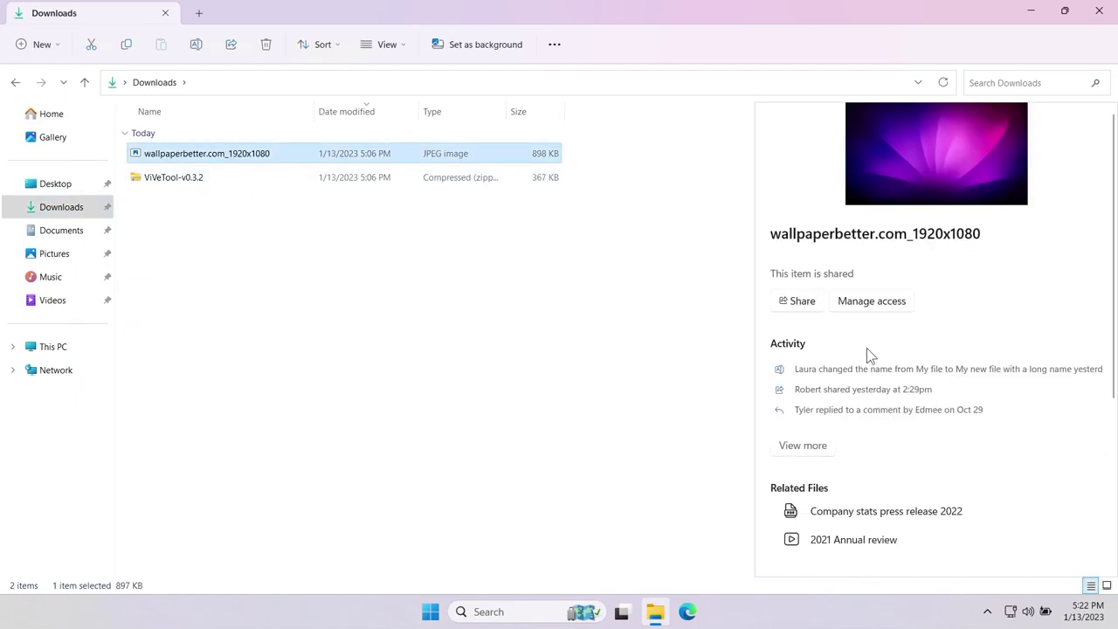
scroll(867, 347, "down", 3)
scroll(891, 332, "up", 4)
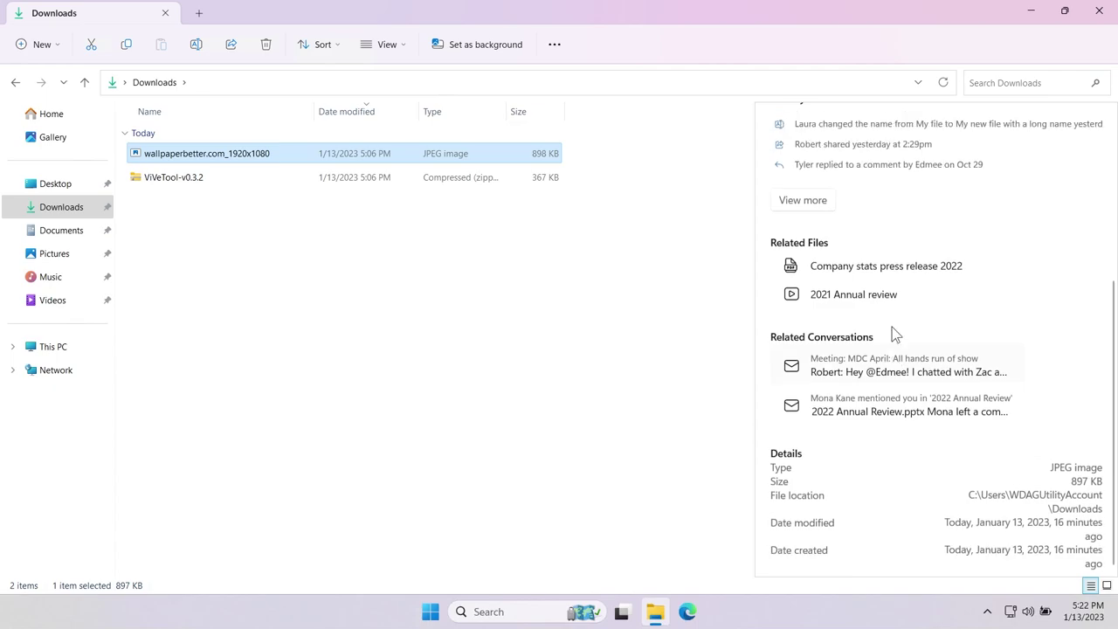
scroll(838, 275, "down", 3)
left_click(808, 231)
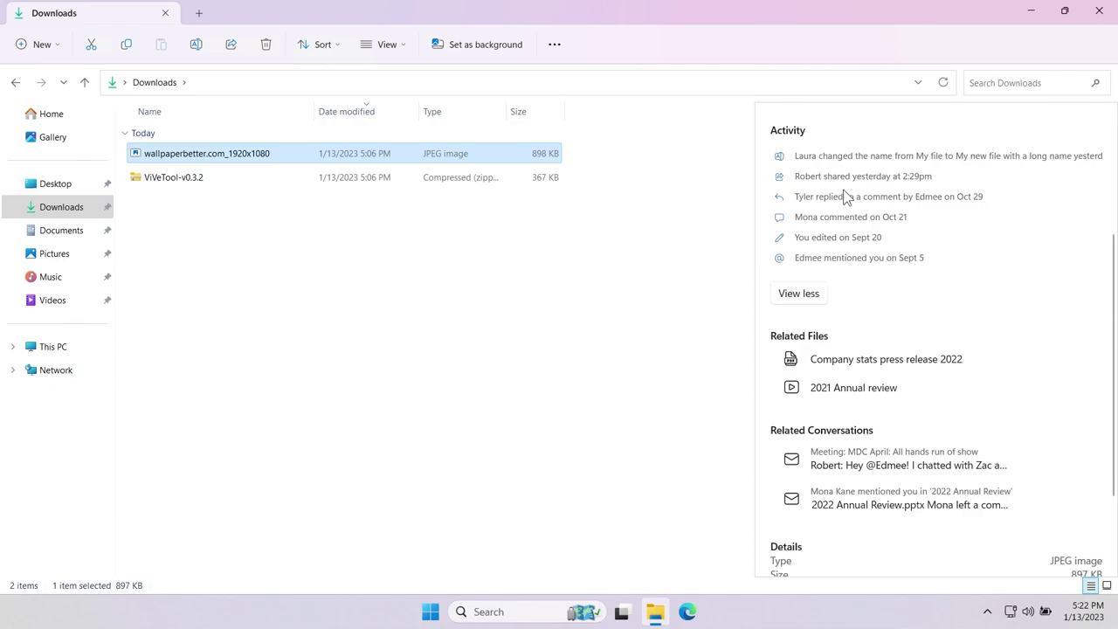
scroll(841, 191, "down", 2)
scroll(841, 191, "up", 1)
scroll(841, 191, "down", 1)
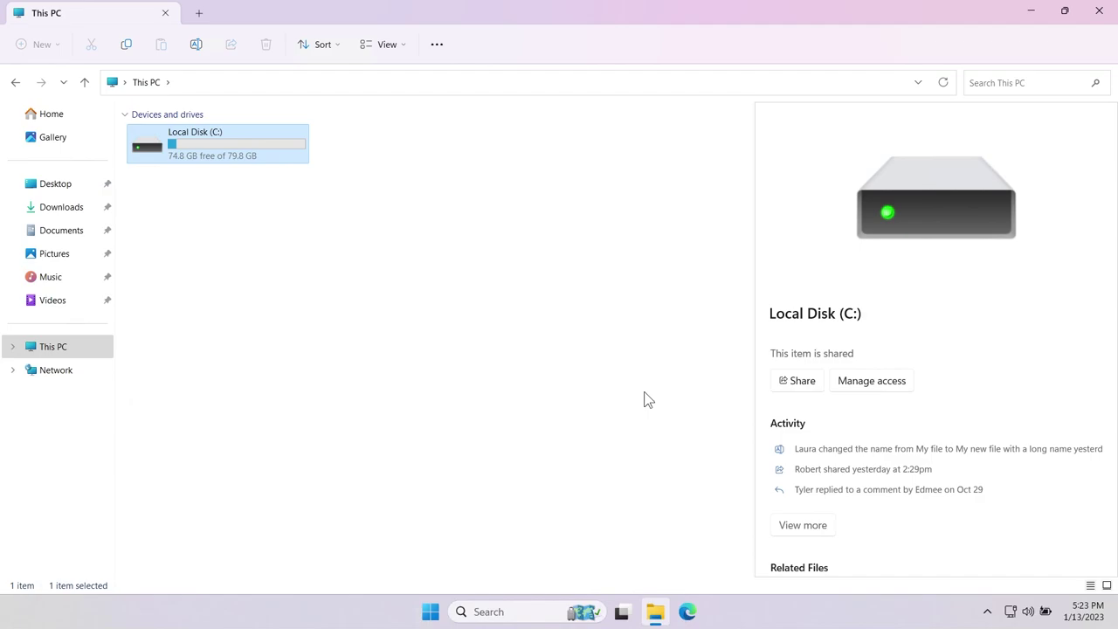
Clear the drive selection in This PC and examine the details pane with nothing selected
left_click(524, 332)
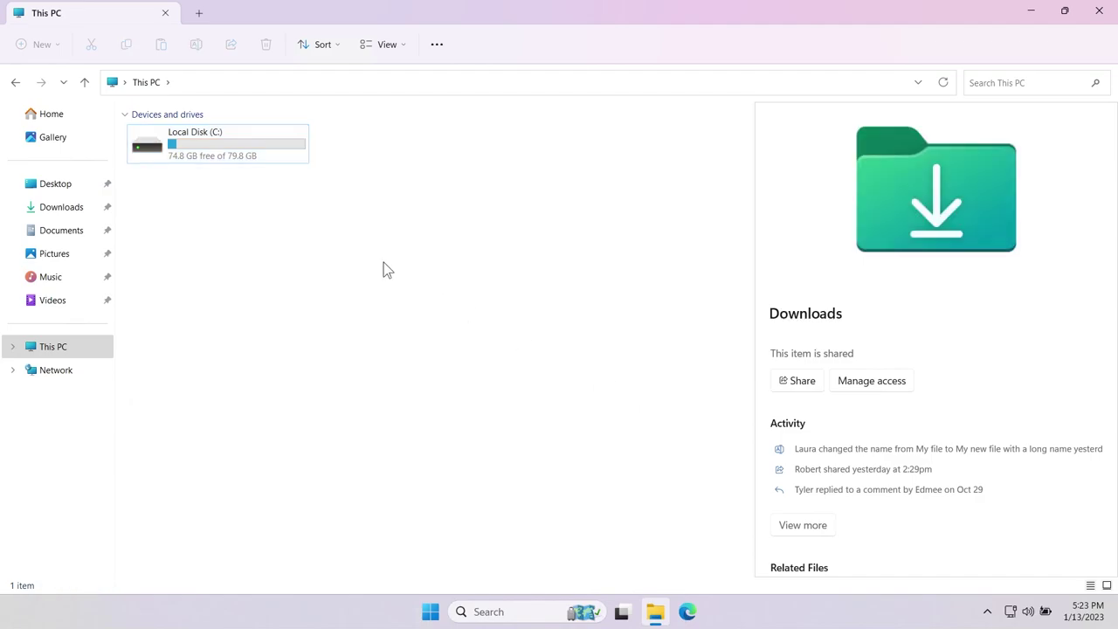
scroll(912, 309, "down", 1)
scroll(913, 309, "down", 3)
scroll(912, 309, "up", 3)
scroll(915, 307, "down", 3)
Examine the details pane on the Gallery page and close File Explorer
left_click(54, 138)
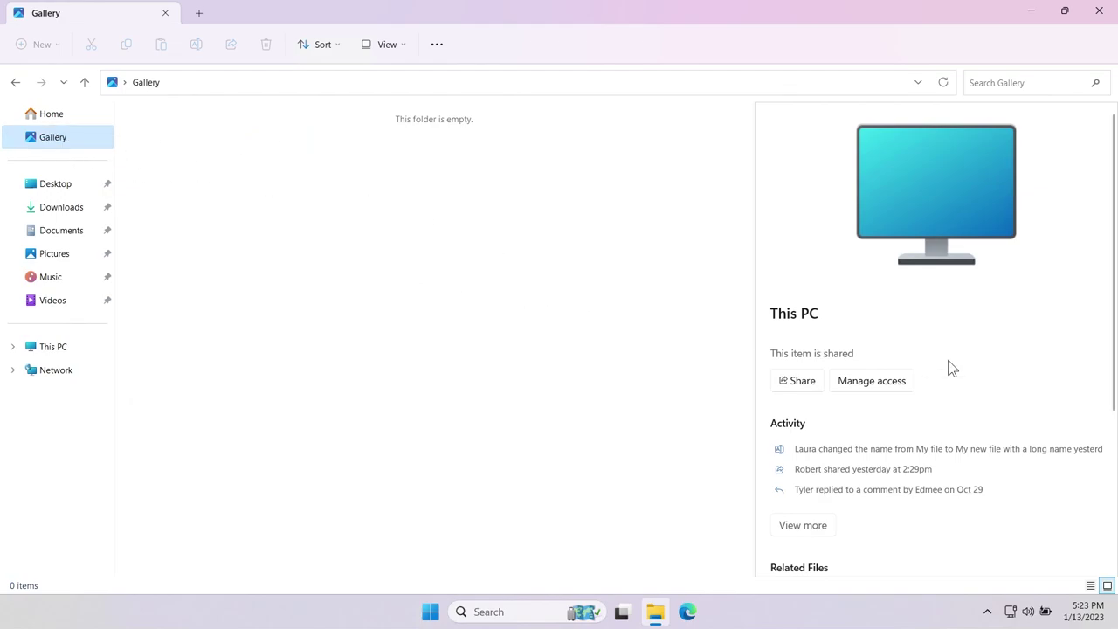
scroll(950, 365, "down", 3)
scroll(951, 365, "up", 3)
scroll(957, 284, "down", 3)
scroll(957, 280, "up", 3)
key("alt+F4")
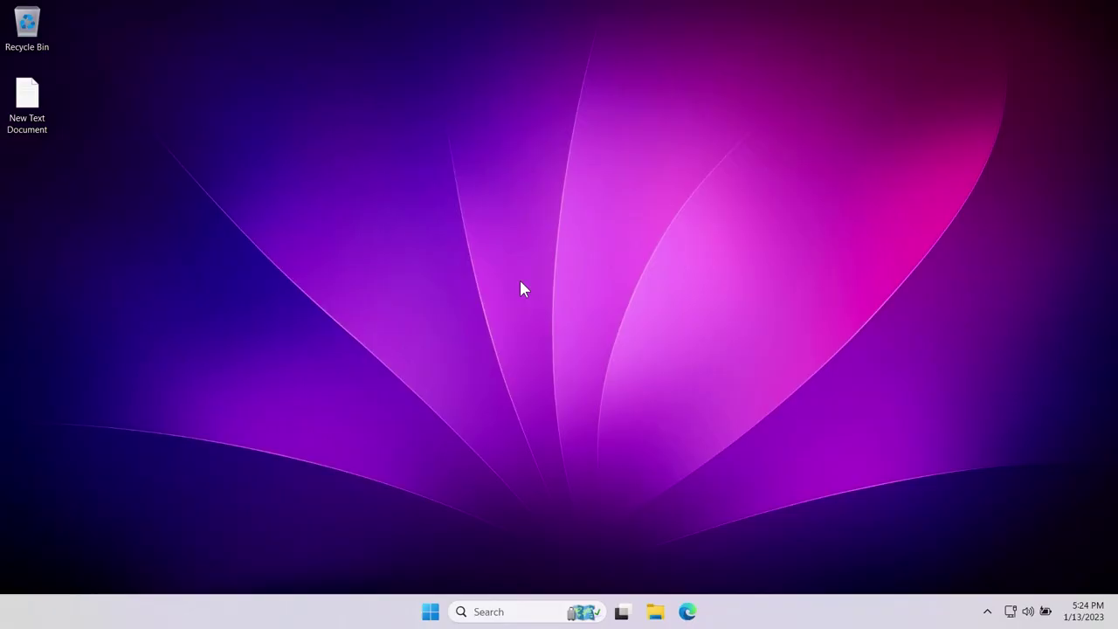